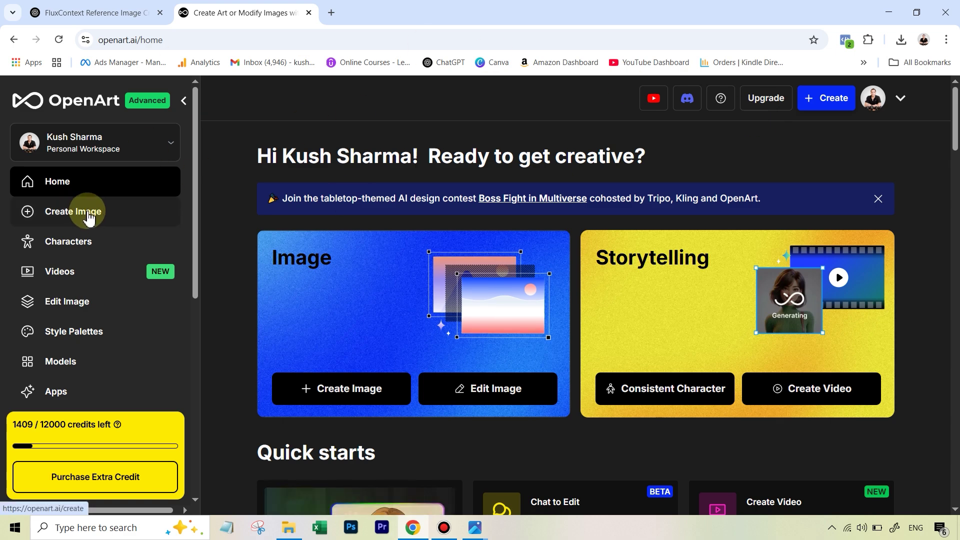
Step: Start a new image and select Flux Kontext Max from Public Models as the model
left_click(368, 255)
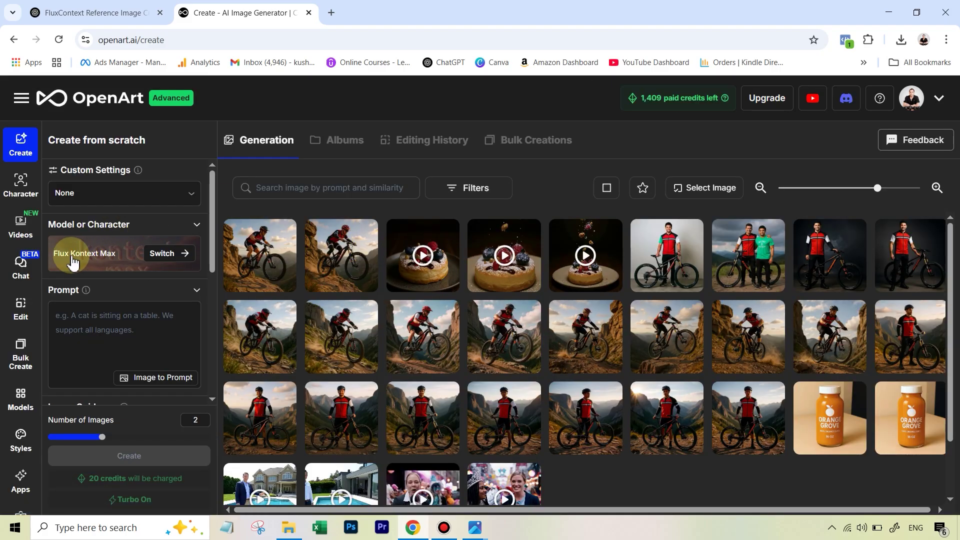
left_click(111, 261)
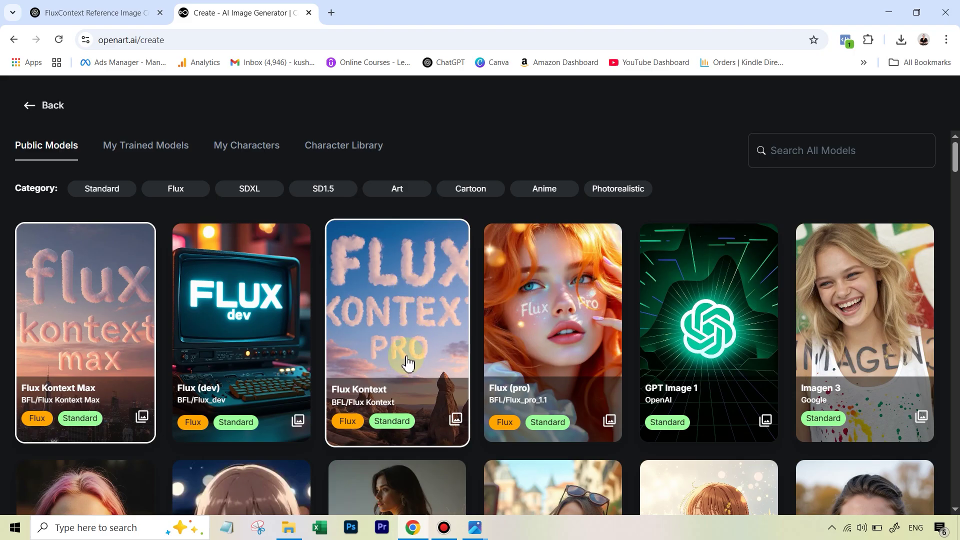
left_click(107, 325)
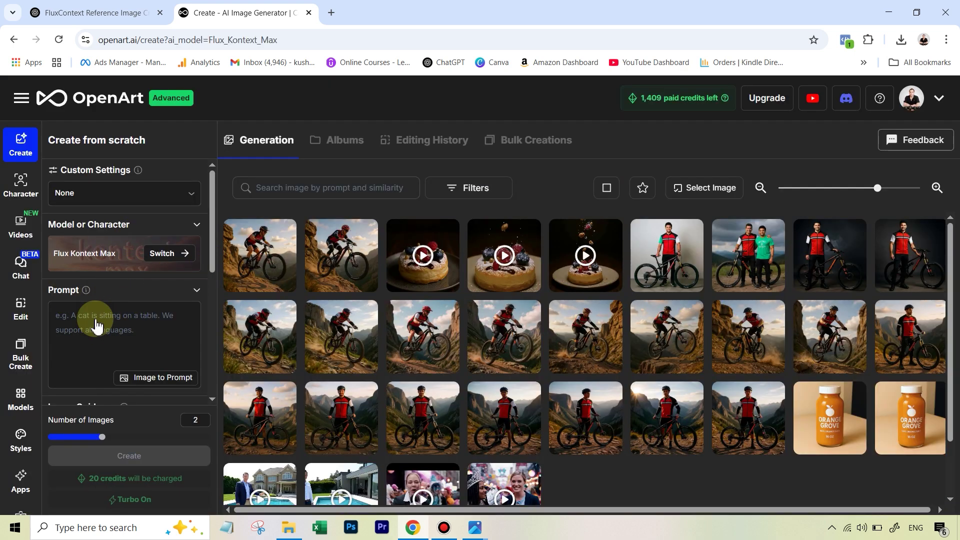
left_click(213, 343)
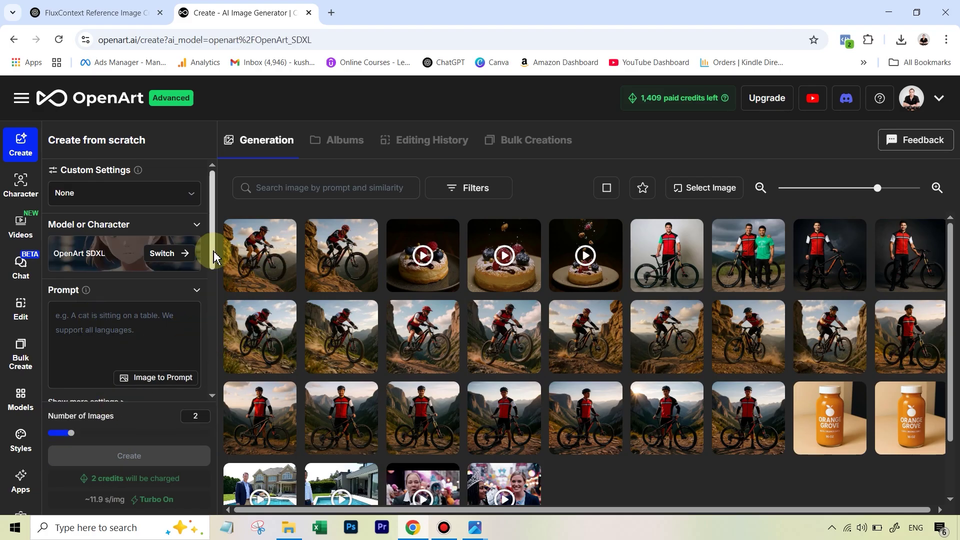
scroll(216, 285, "down", 1)
scroll(215, 295, "down", 2)
scroll(190, 285, "up", 4)
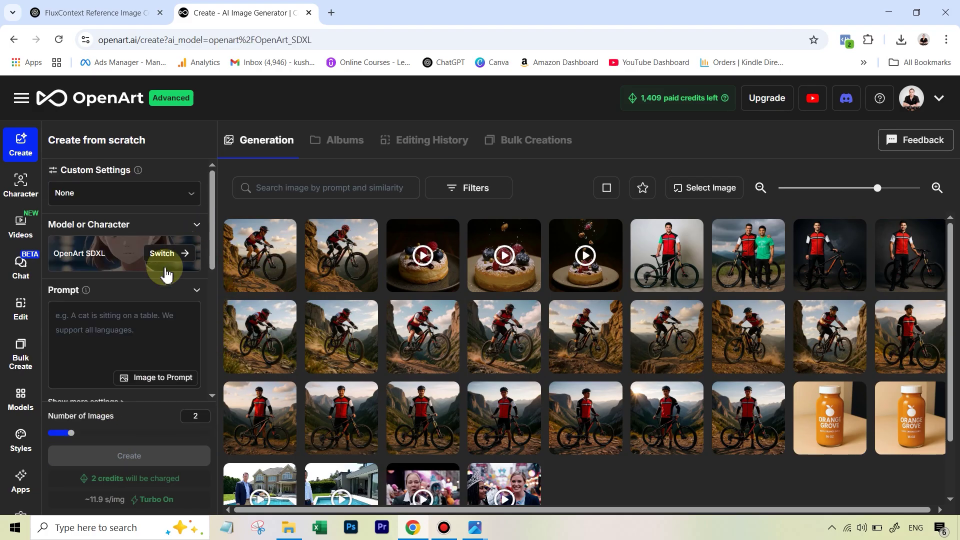
left_click(104, 259)
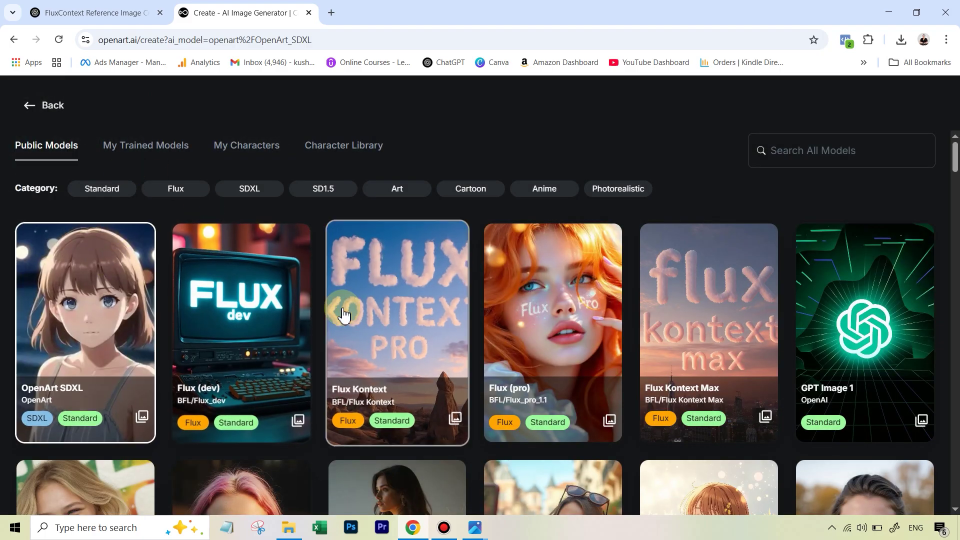
left_click(703, 300)
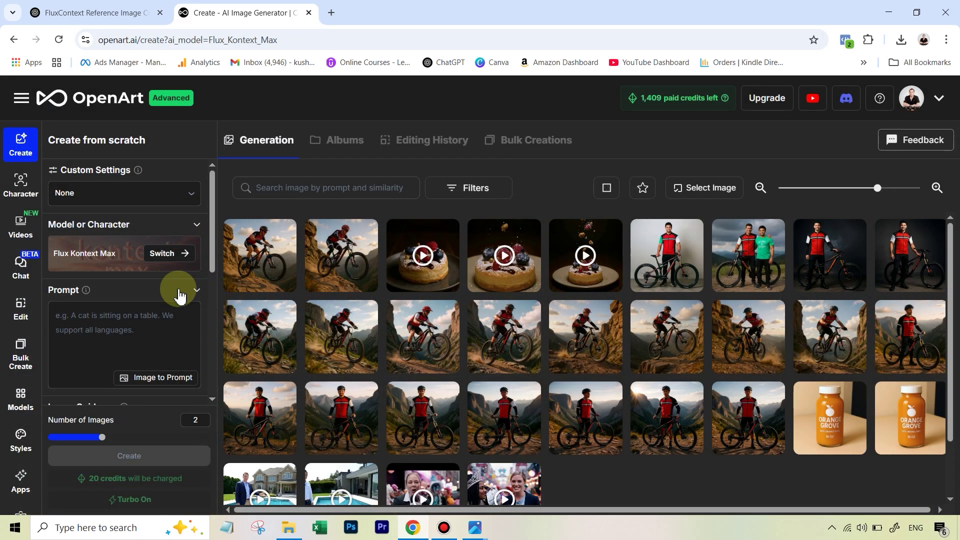
scroll(179, 294, "down", 2)
Step: Add the woman, suit, heels and sofa images as Omni References, then switch to ChatGPT
scroll(180, 295, "up", 2)
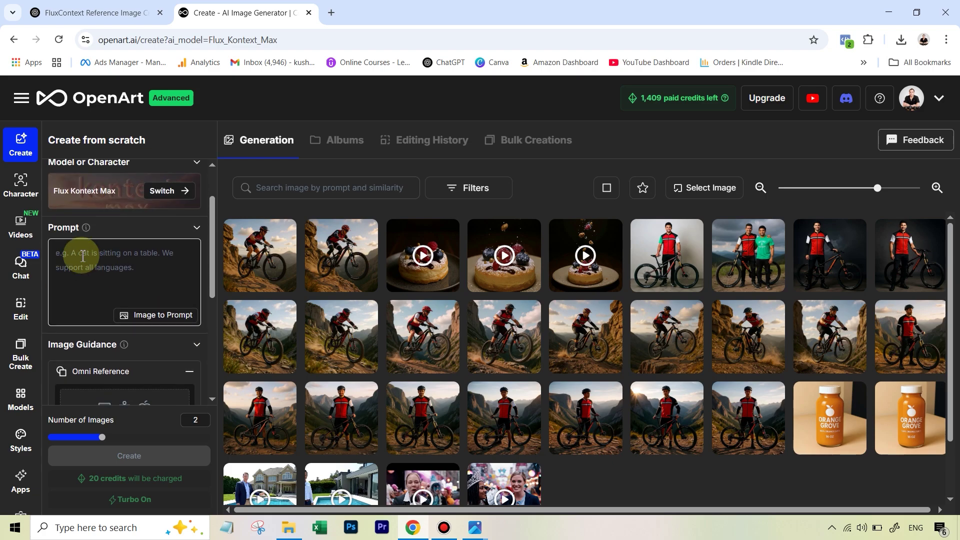
scroll(104, 292, "down", 4)
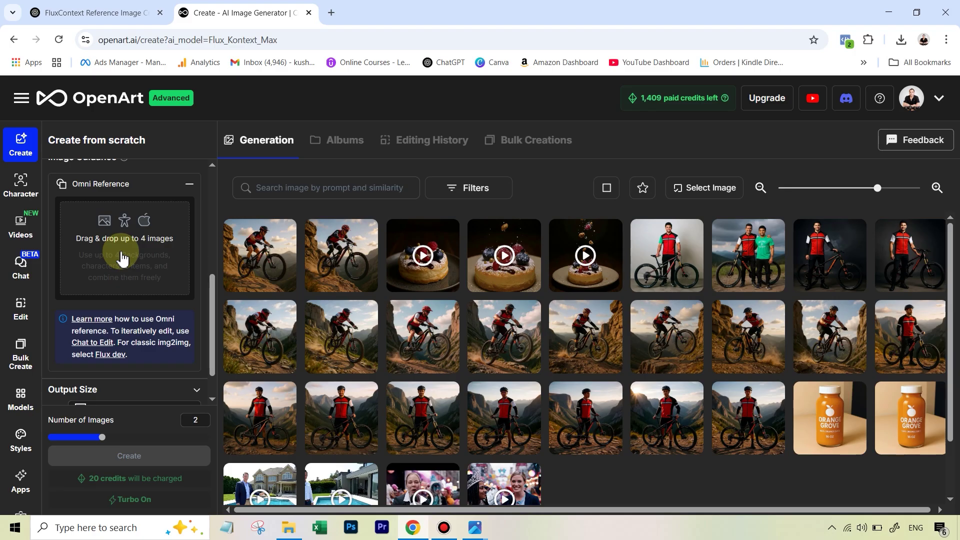
left_click(121, 253)
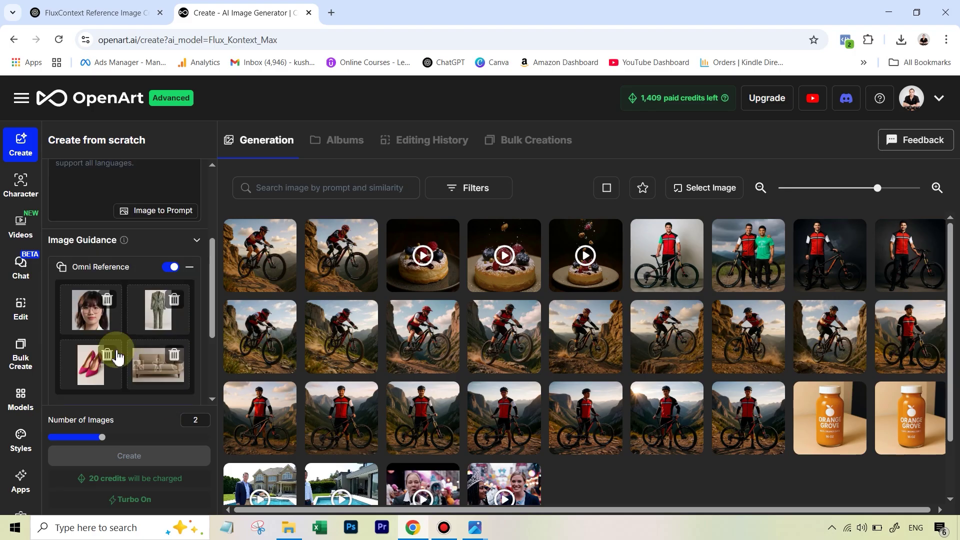
scroll(125, 286, "up", 3)
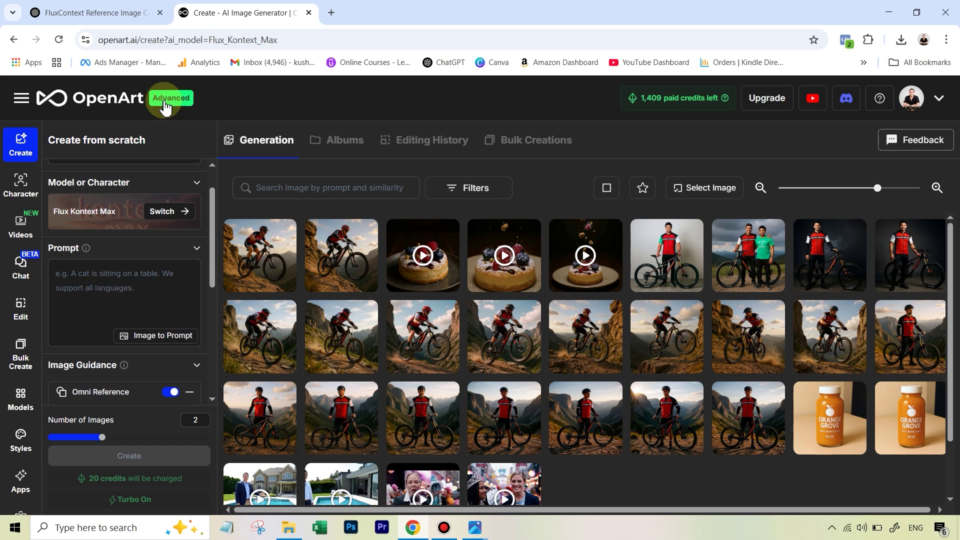
left_click(137, 14)
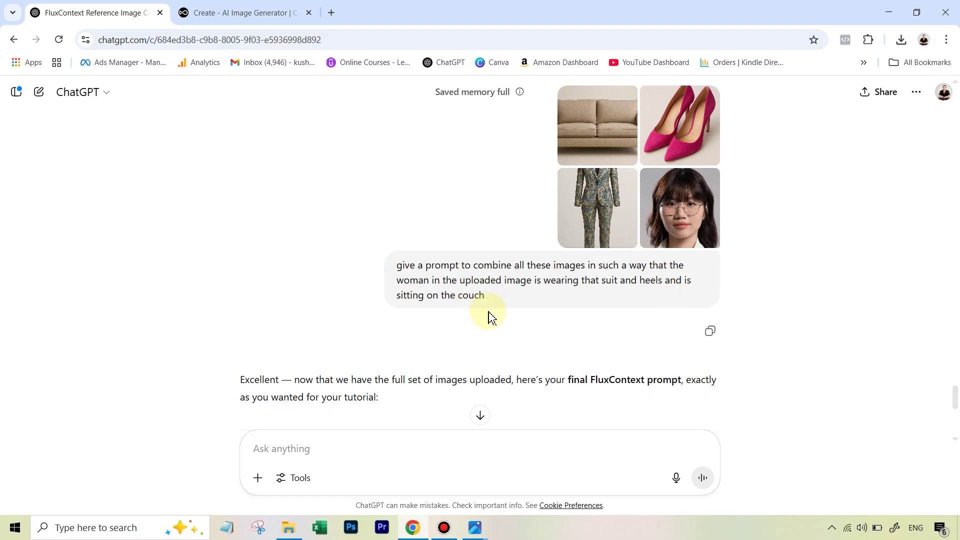
Step: Copy ChatGPT's FluxContext prompt paragraph and return to OpenArt's prompt field
scroll(364, 353, "down", 5)
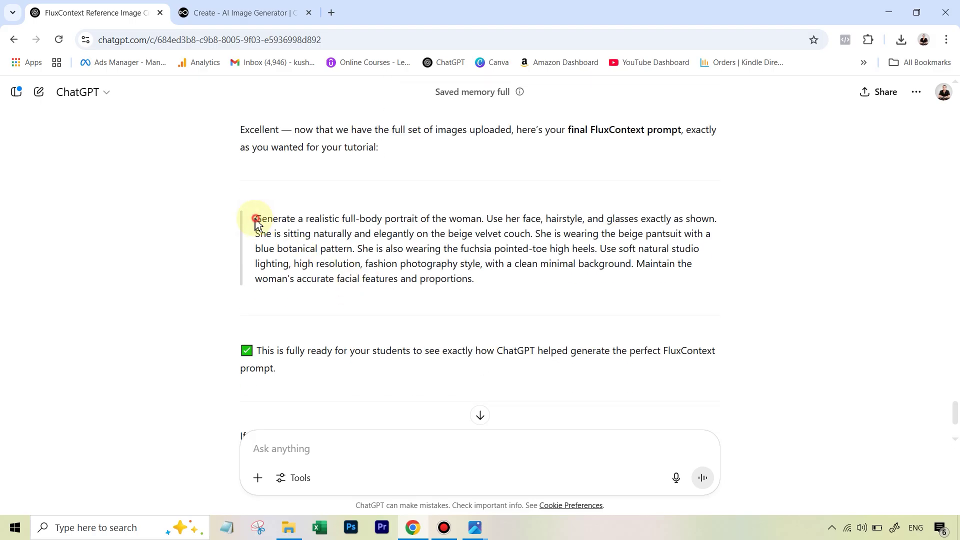
left_click_drag(255, 220, 507, 279)
right_click(513, 257)
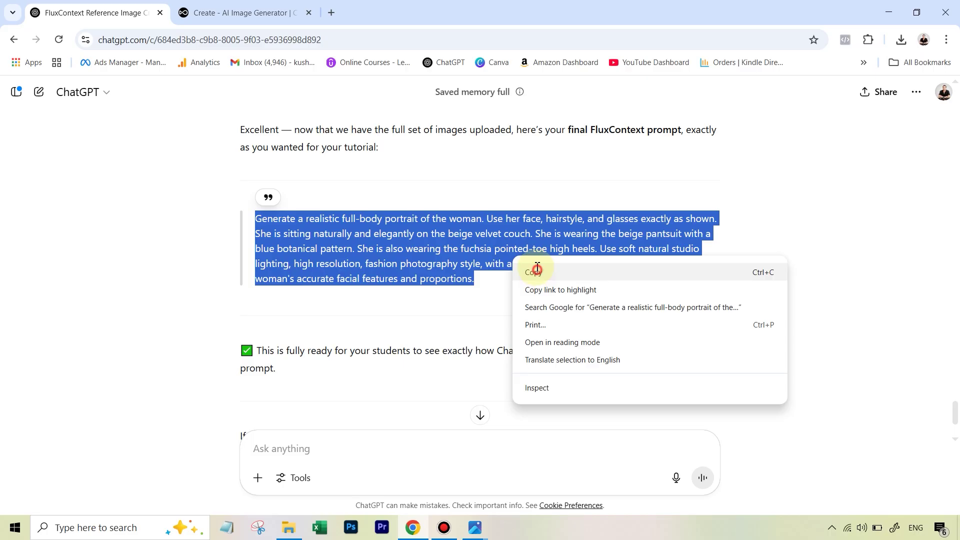
left_click(536, 270)
left_click(229, 15)
left_click(97, 278)
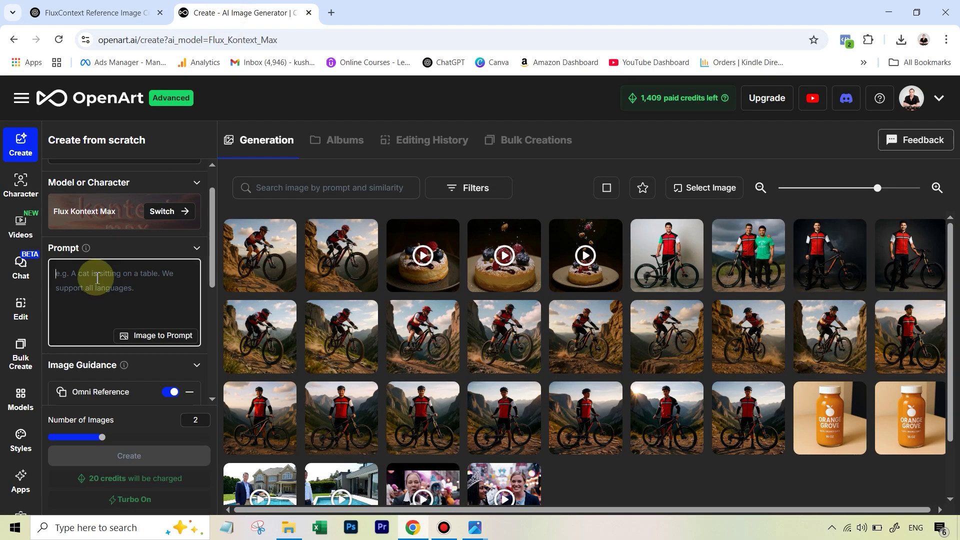
Step: Paste the prompt and raise the number of images to four
type("Generate a realistic full-body portrait of the woman. Use her face, hairstyle, and glasses exactly as shown. She is sitting calmly and elegantly on the beige tufted couch. She is wearing the beige pantsuit with a blue botanical pattern. She is also wearing the fuchsia pointed-toe high heels. Use soft natural studio lighting, high resolution, fashion photography style, with a clean minimal background. Maintain the woman's accurate facial features and proportions.")
scroll(197, 364, "down", 7)
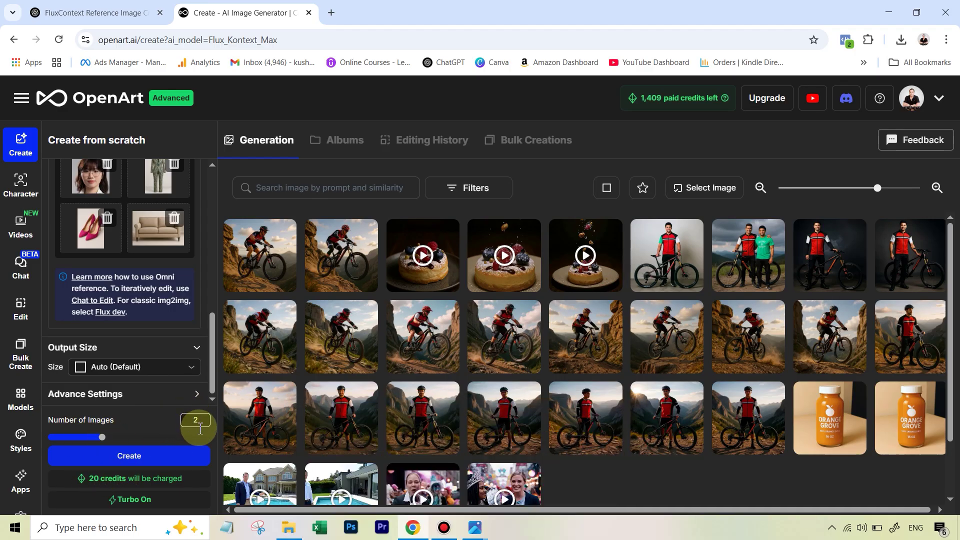
left_click_drag(102, 437, 200, 435)
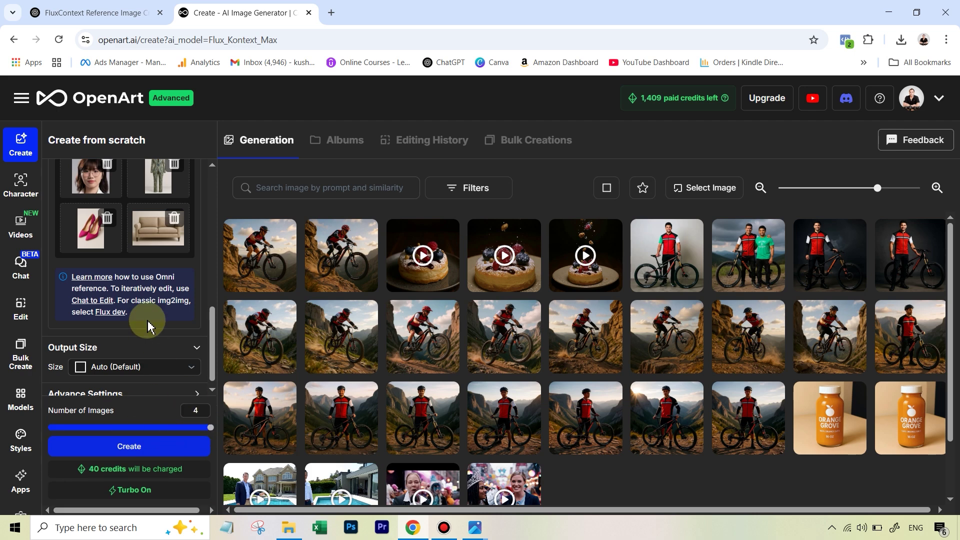
scroll(148, 327, "down", 1)
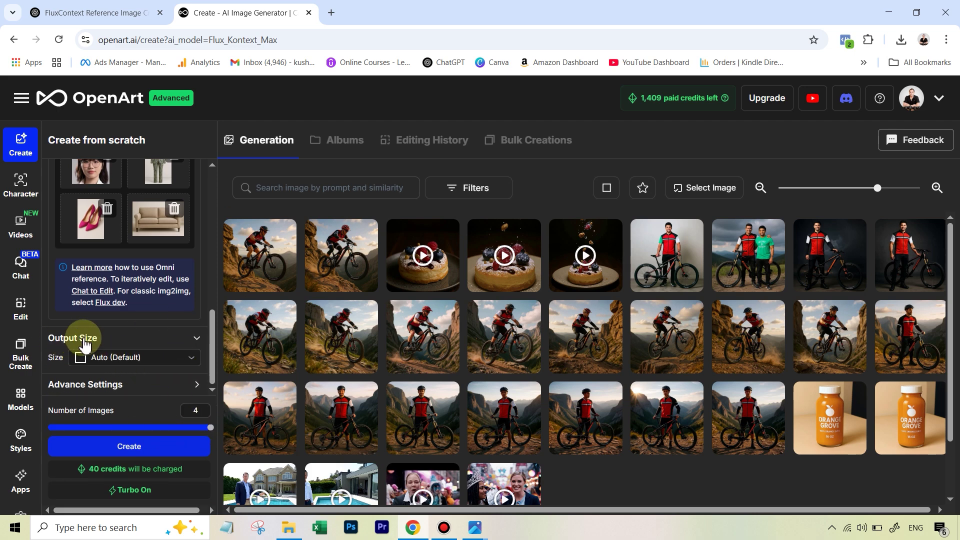
Step: Set the output size to Widescreen (16:9) and generate the images
left_click(100, 357)
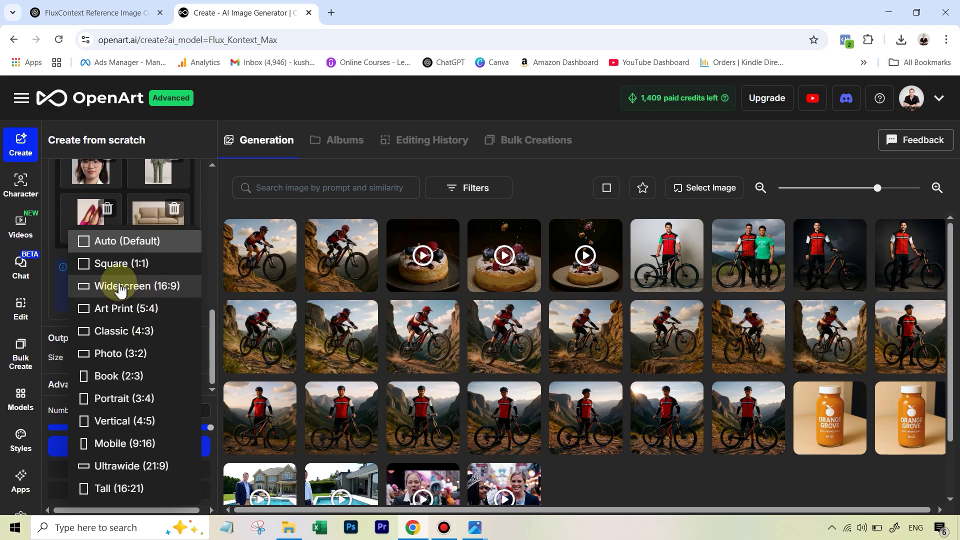
left_click(121, 287)
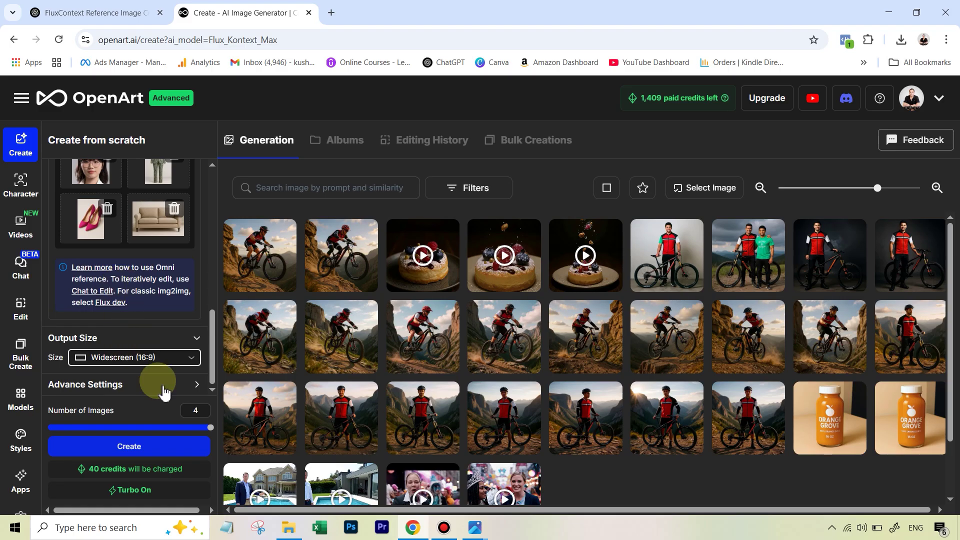
left_click(152, 446)
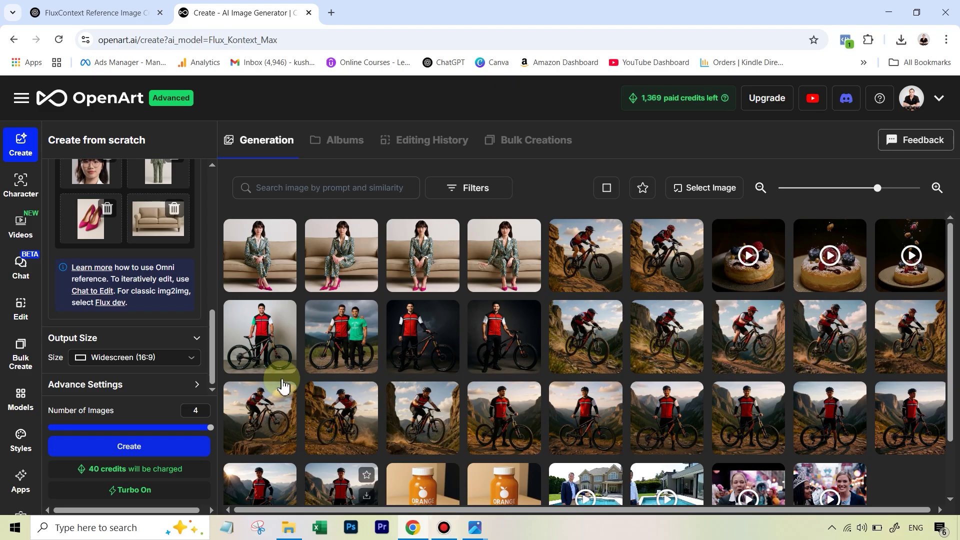
left_click(255, 248)
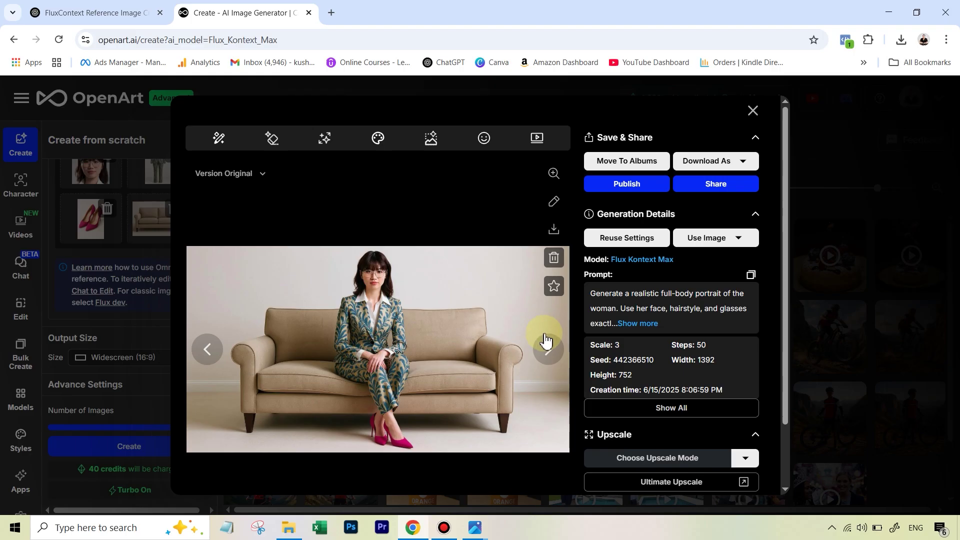
Step: Step through the couch portraits in the detail view to the fourth render
left_click(550, 359)
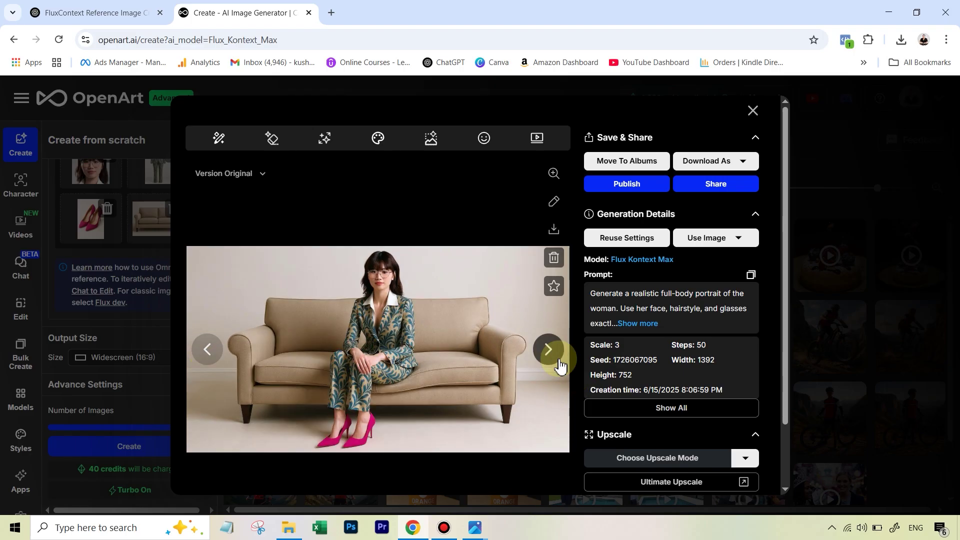
left_click(558, 363)
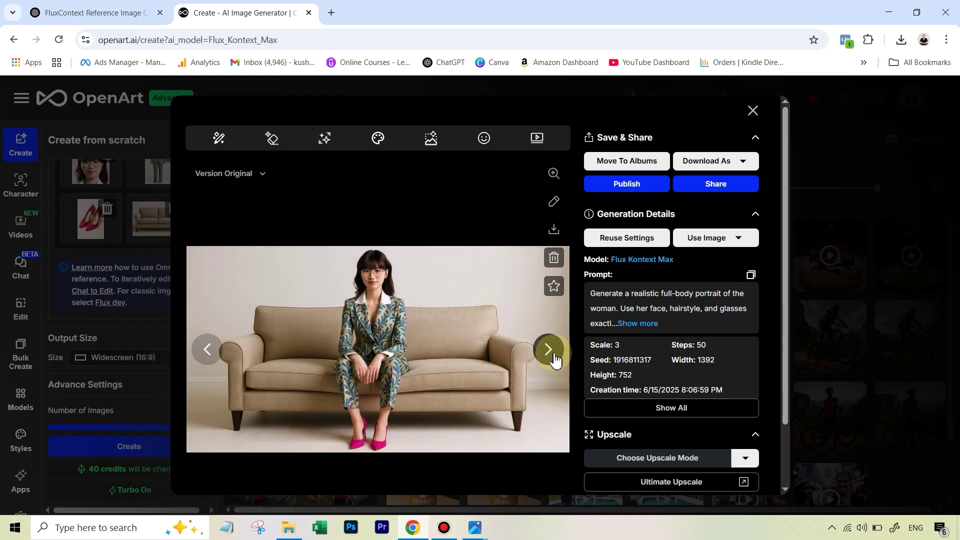
left_click(556, 359)
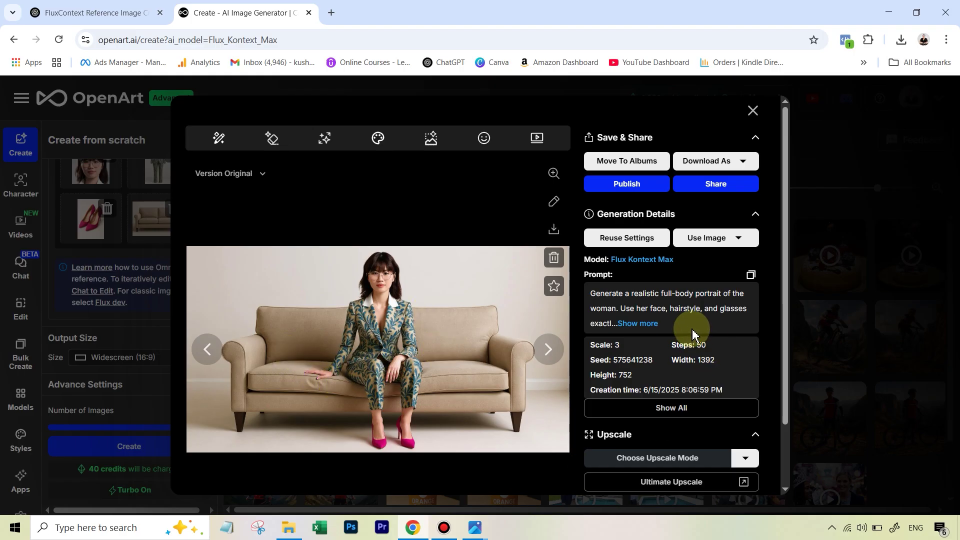
scroll(693, 333, "down", 2)
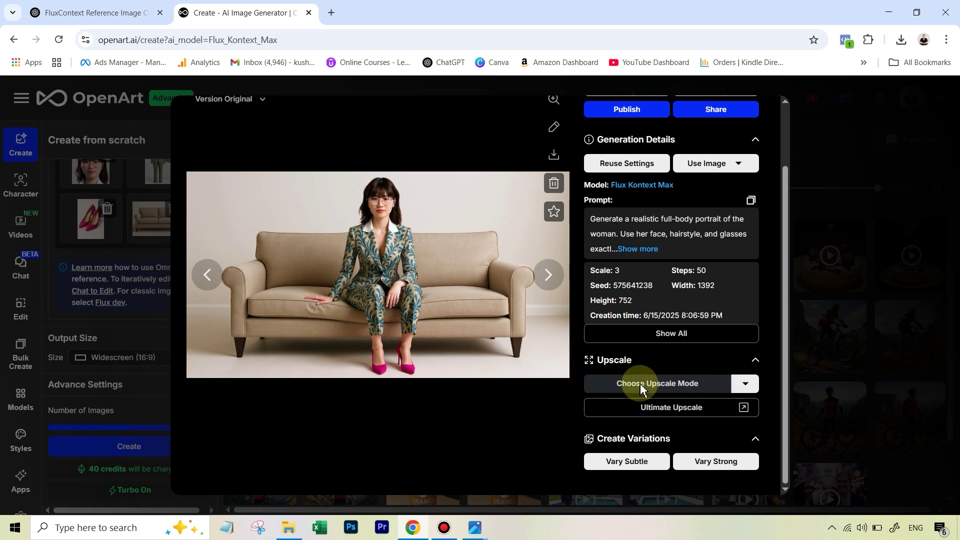
Step: Upscale the portrait with 2x + Face at maximum Face Fidelity, then close the viewer
left_click(745, 383)
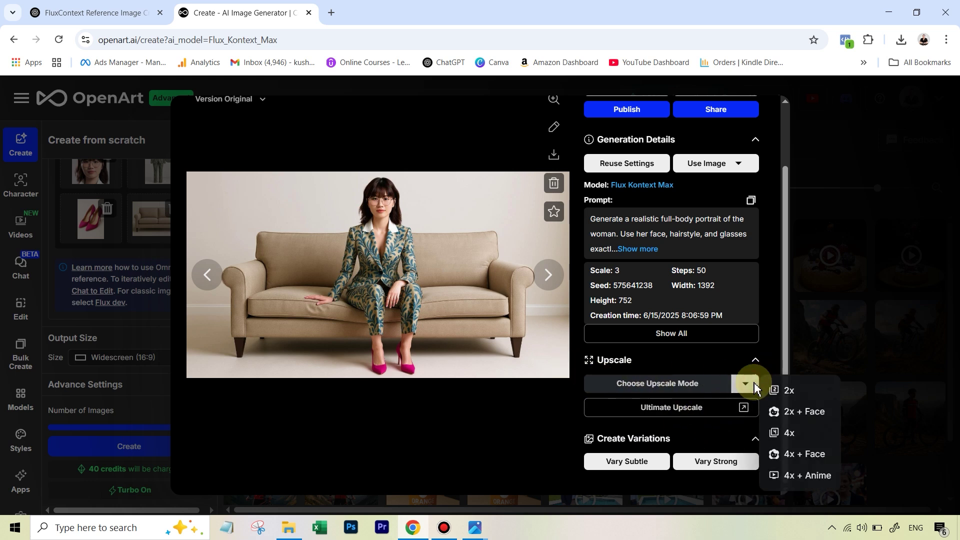
left_click(811, 419)
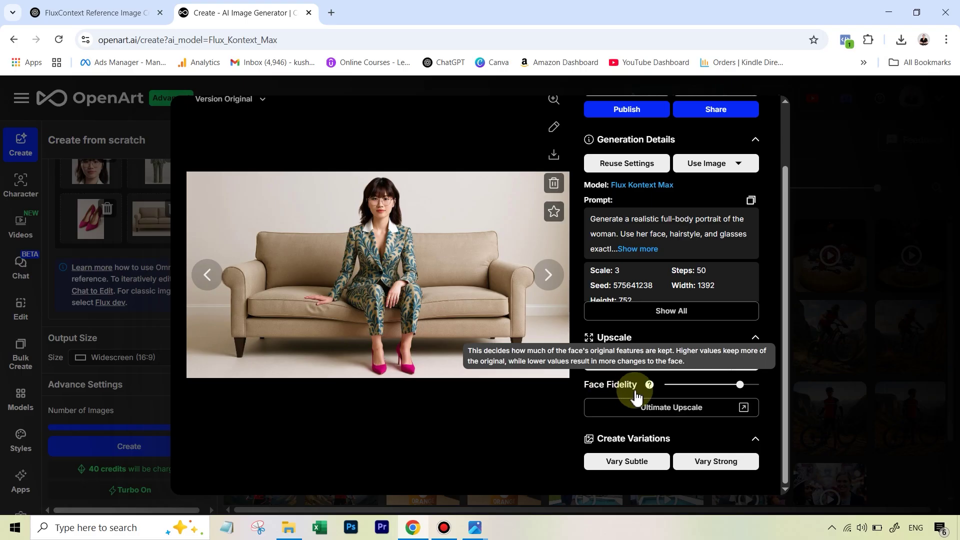
mouse_move(742, 390)
left_click_drag(741, 389, 678, 387)
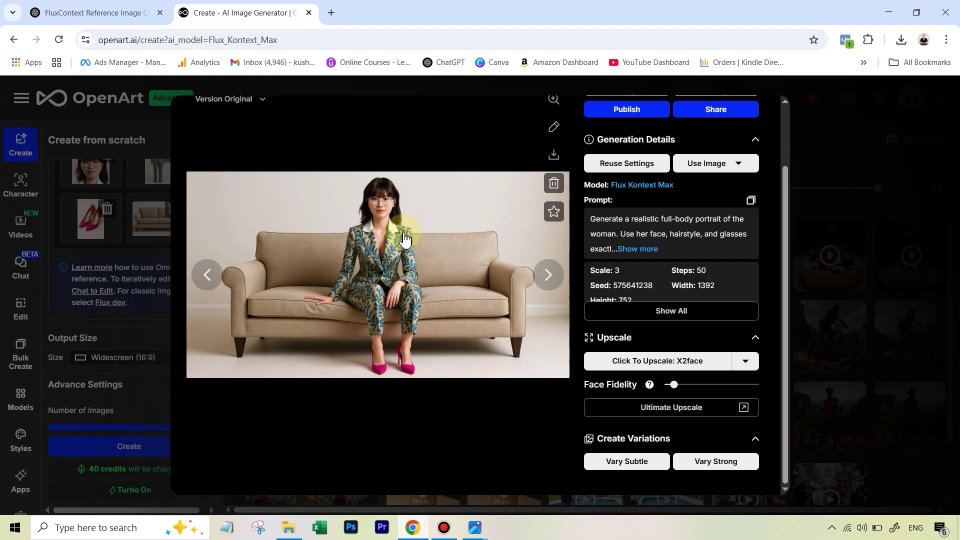
mouse_move(626, 391)
left_click_drag(673, 385, 764, 386)
mouse_move(647, 378)
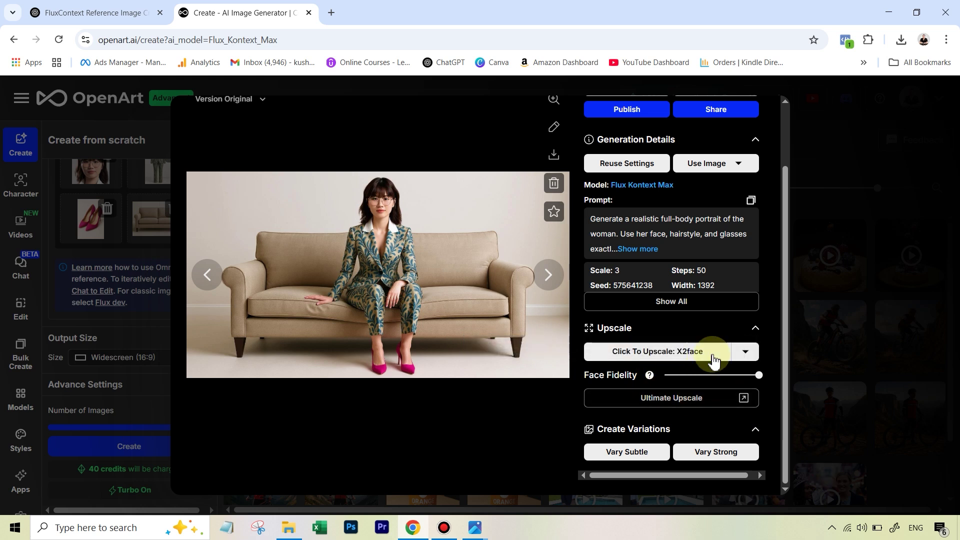
left_click(638, 353)
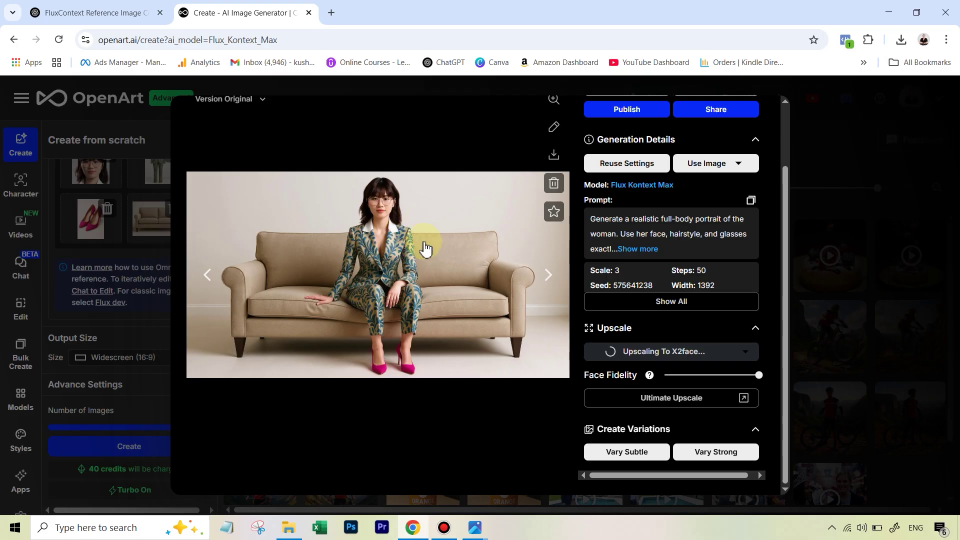
left_click(877, 158)
Step: Open the upscaled fourth couch portrait and download it as a JPG
key("ctrl+l")
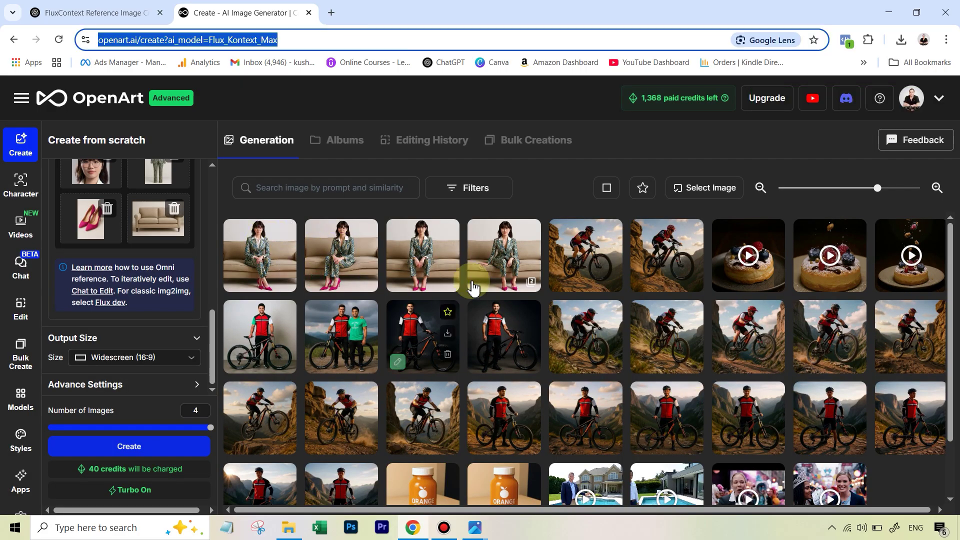
left_click(494, 255)
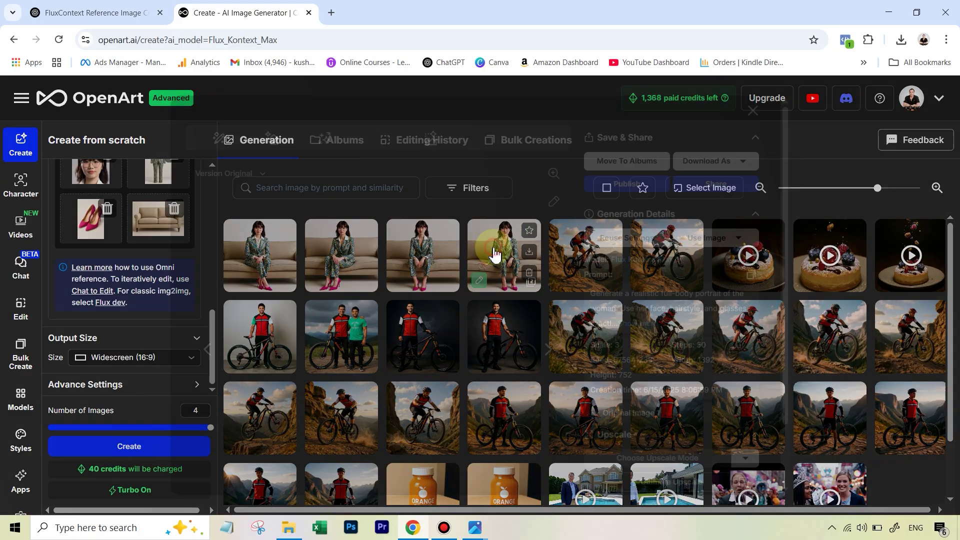
left_click(710, 169)
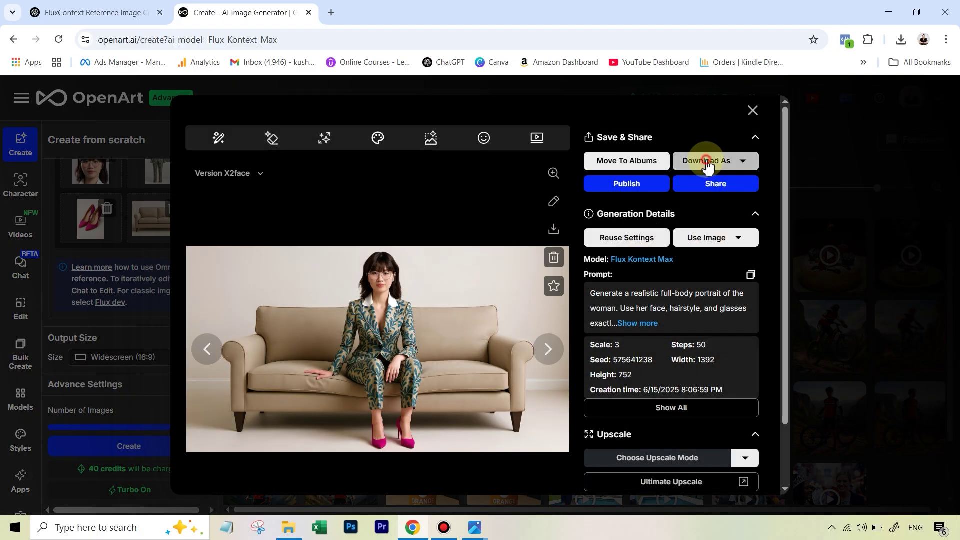
left_click(795, 175)
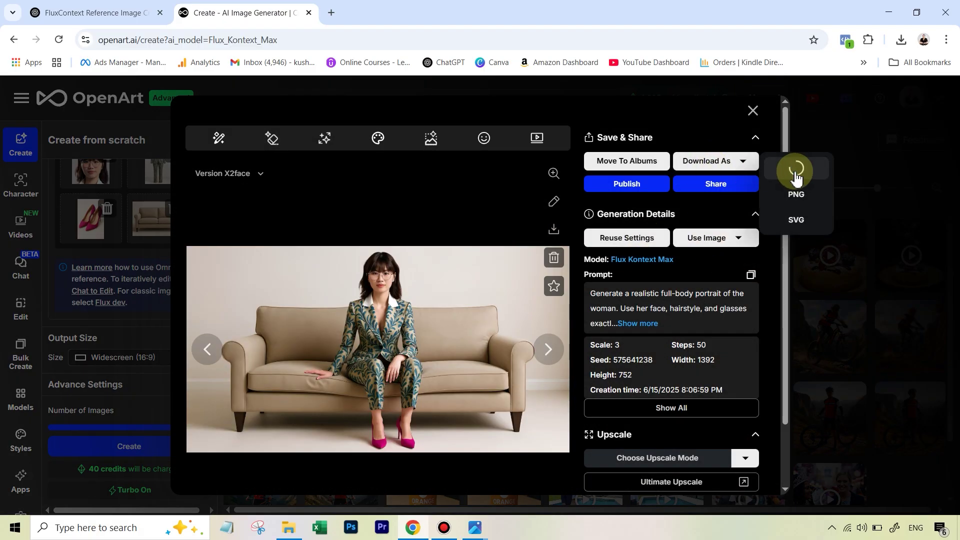